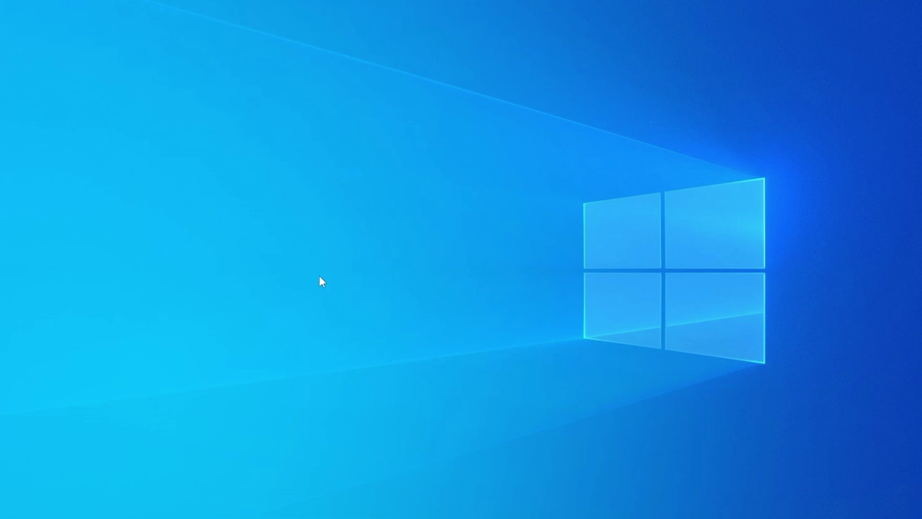
pyautogui.rightClick(318, 275)
pyautogui.click(357, 320)
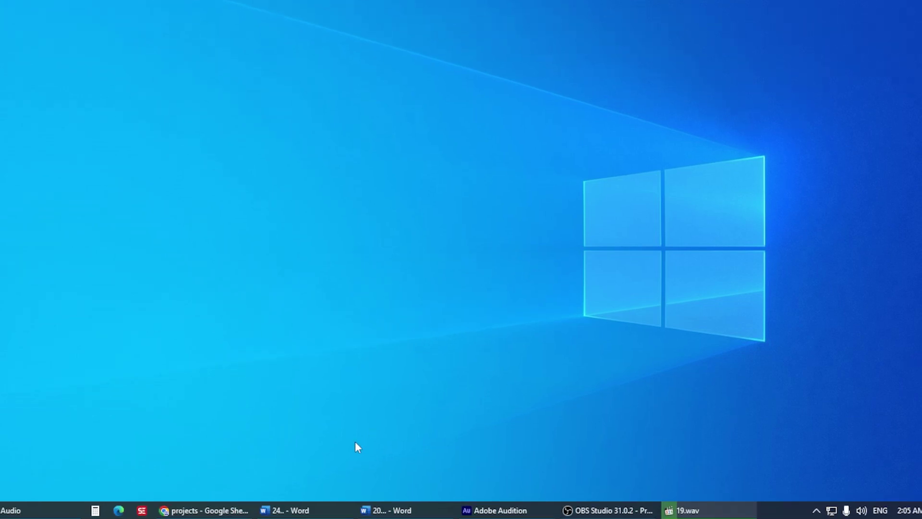
# - Close the two open Word document windows, 24.. and 20..
pyautogui.rightClick(331, 512)
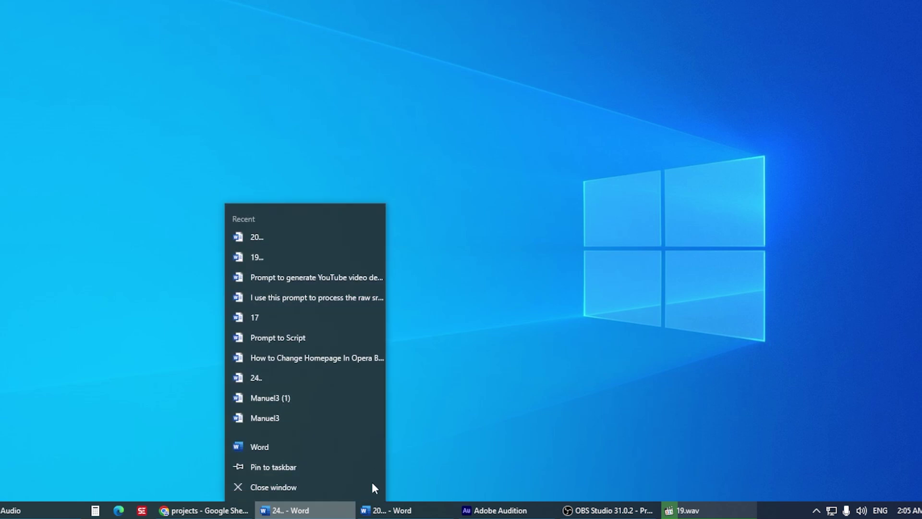
pyautogui.click(330, 487)
pyautogui.rightClick(336, 511)
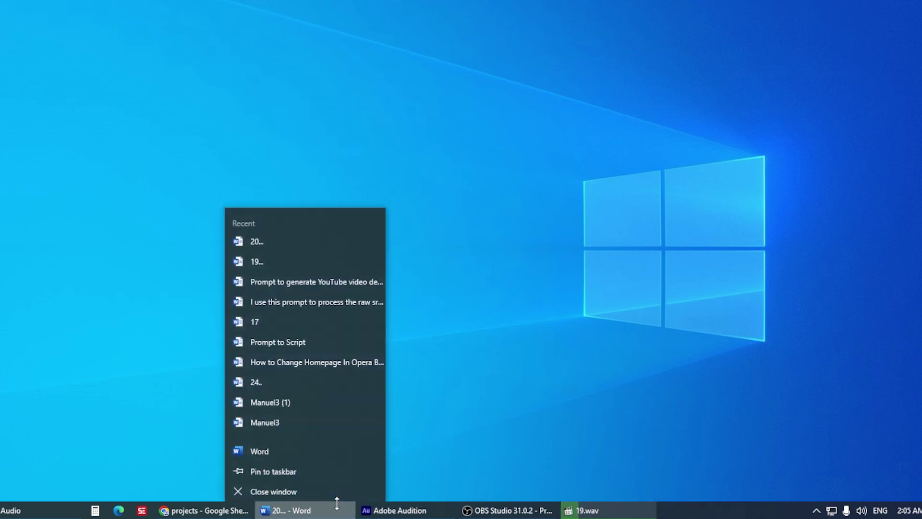
pyautogui.click(337, 485)
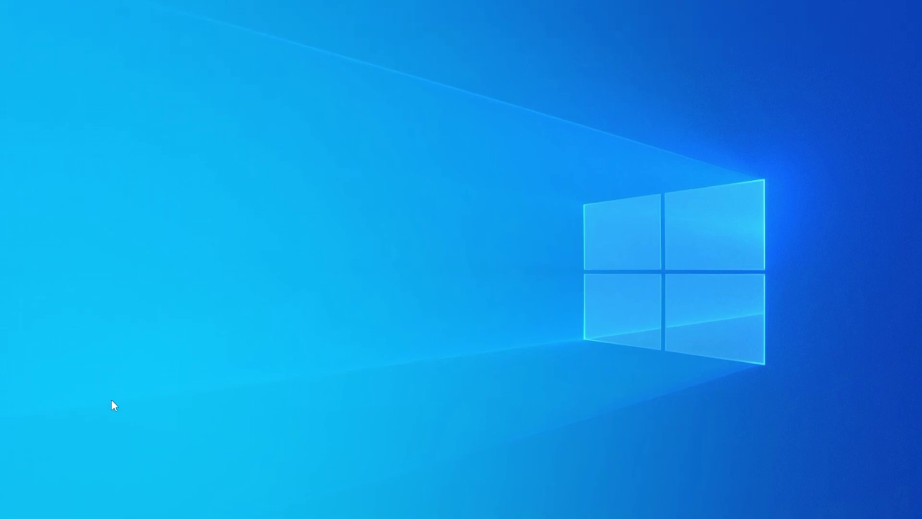
pyautogui.rightClick(30, 510)
pyautogui.click(195, 386)
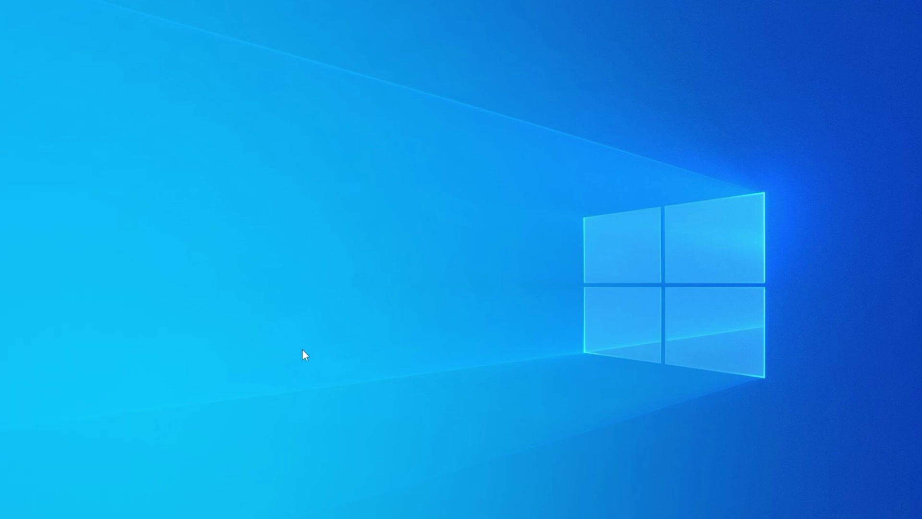
# - Open Task Manager and look through the running processes for programs that may still be in use
pyautogui.rightClick(643, 518)
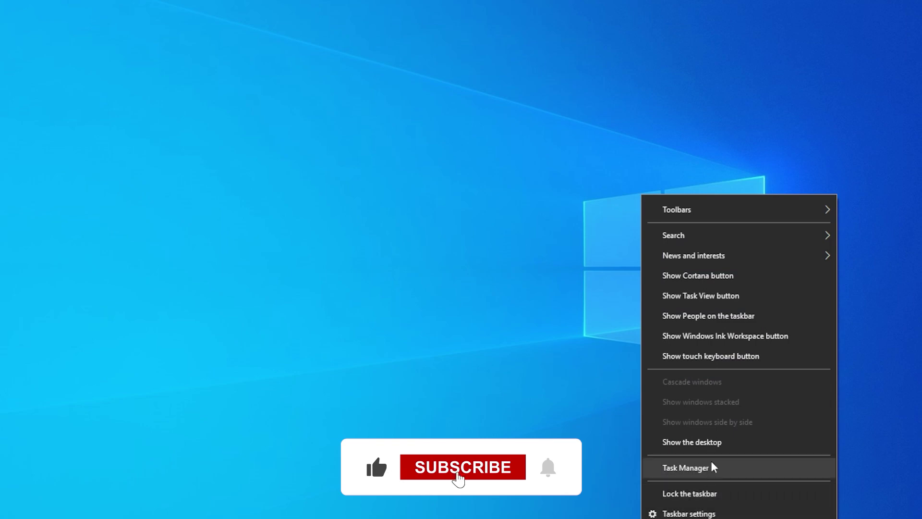
pyautogui.click(711, 460)
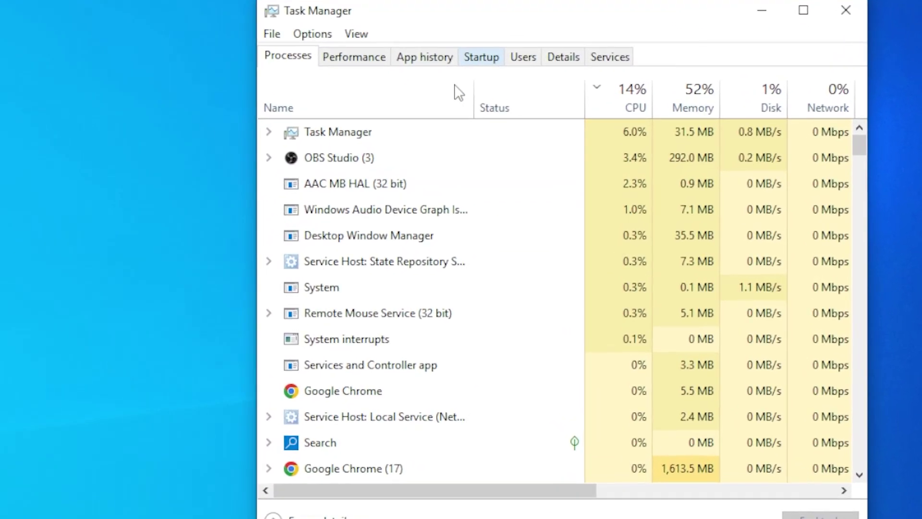
pyautogui.scroll(-1, 504, 245)
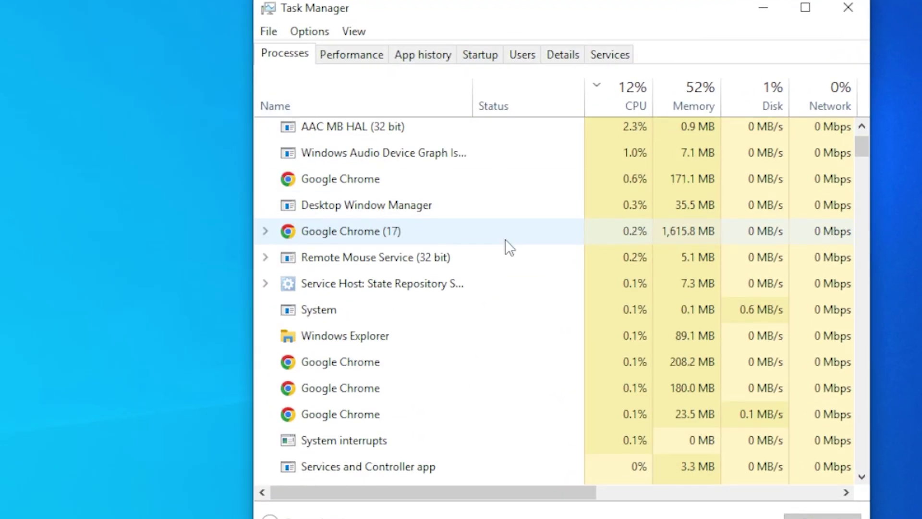
pyautogui.scroll(-2, 579, 271)
pyautogui.scroll(-3, 563, 284)
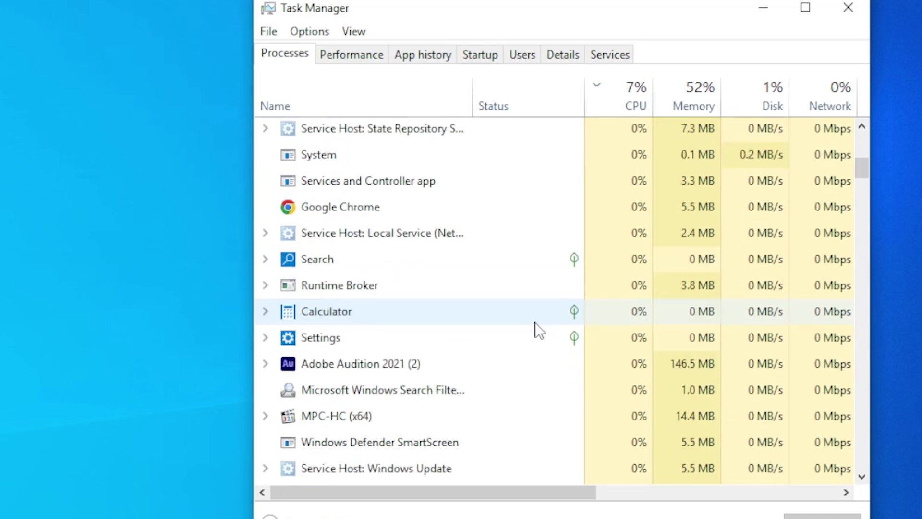
pyautogui.scroll(-1, 536, 321)
pyautogui.scroll(-2, 535, 319)
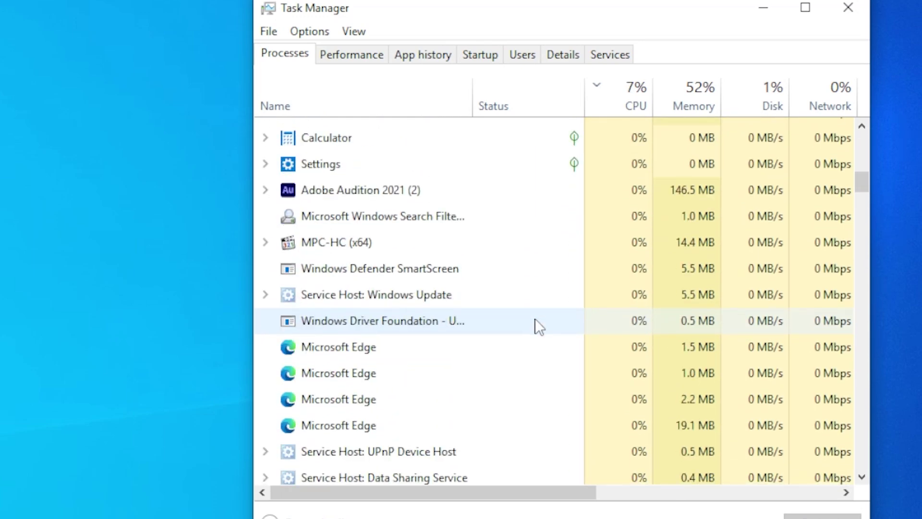
pyautogui.scroll(-1, 535, 319)
pyautogui.scroll(-2, 537, 327)
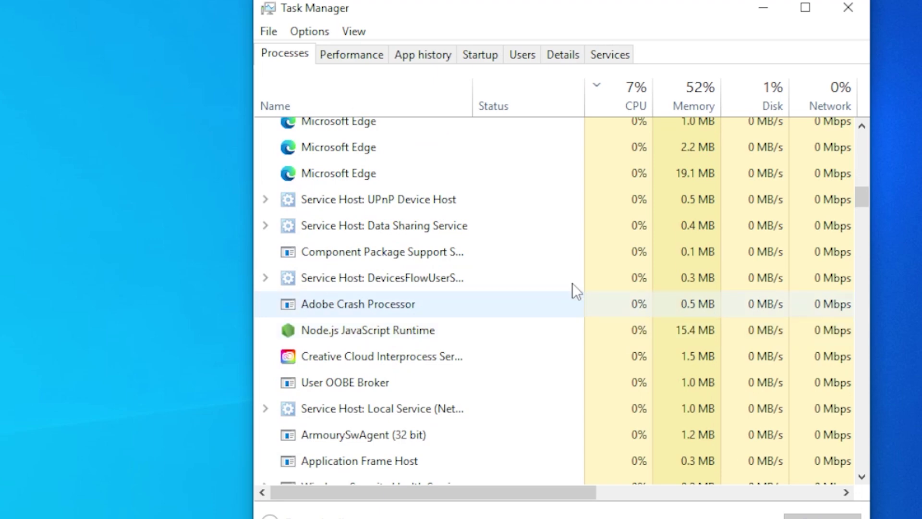
pyautogui.moveTo(857, 193); pyautogui.dragTo(857, 138)
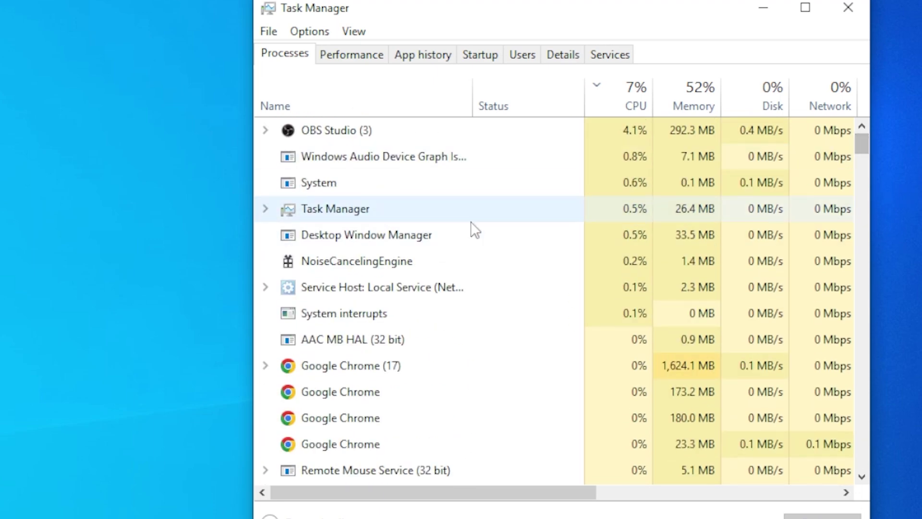
pyautogui.scroll(-8, 523, 337)
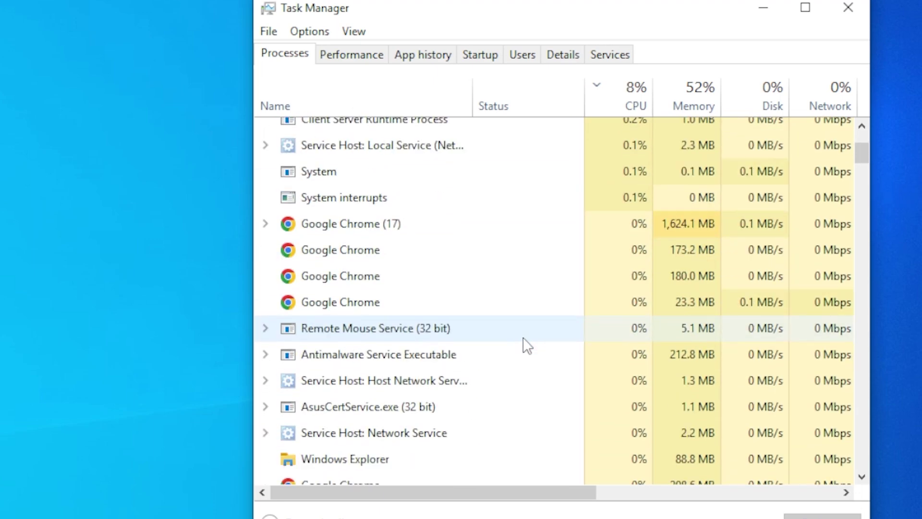
pyautogui.scroll(-8, 522, 339)
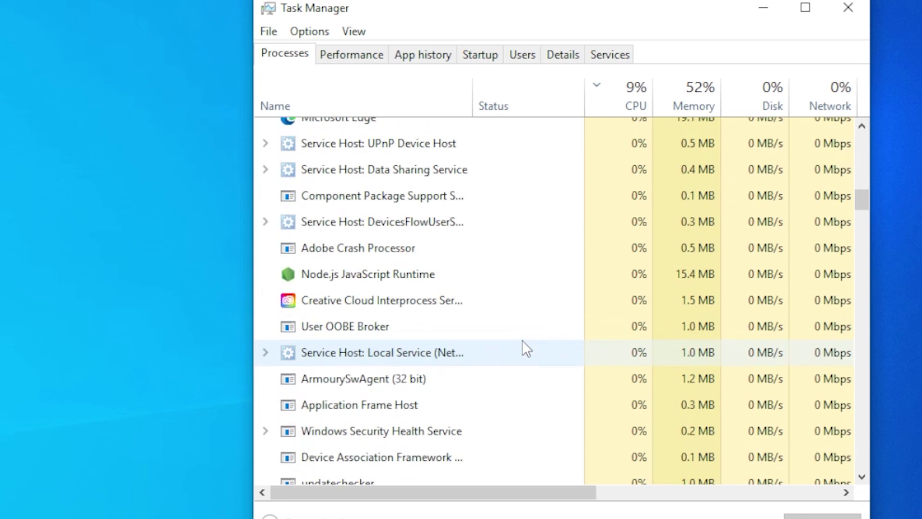
pyautogui.scroll(-3, 383, 375)
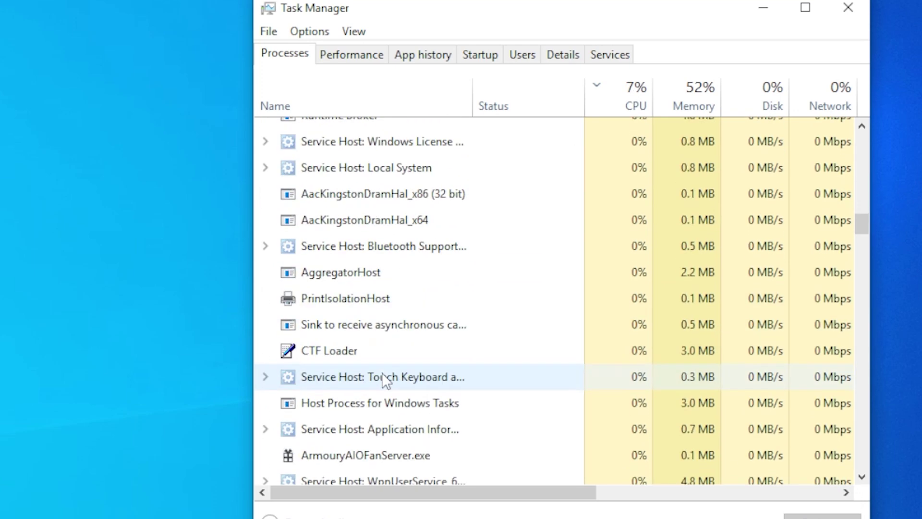
pyautogui.scroll(-1, 382, 375)
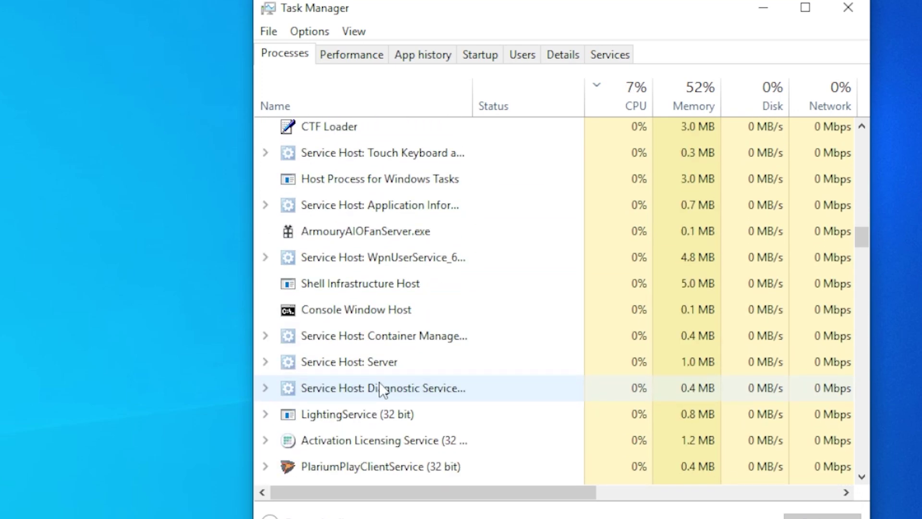
pyautogui.scroll(1, 379, 387)
pyautogui.scroll(-1, 379, 386)
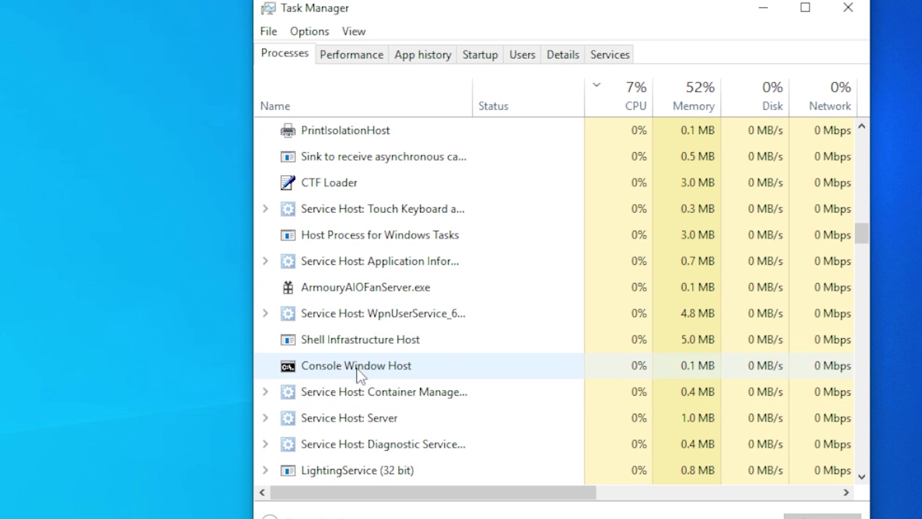
# - View the actions available for the Container Manager service host process, and close Task Manager without ending it
pyautogui.rightClick(394, 389)
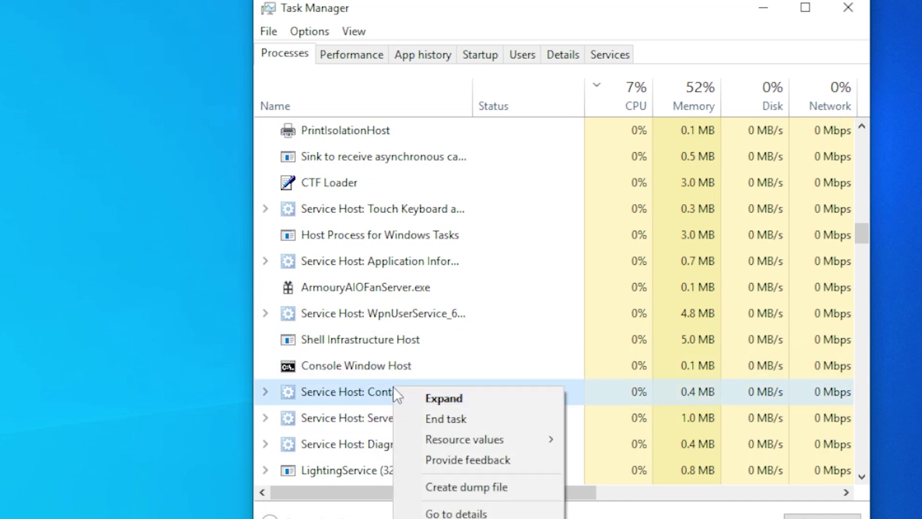
pyautogui.click(502, 313)
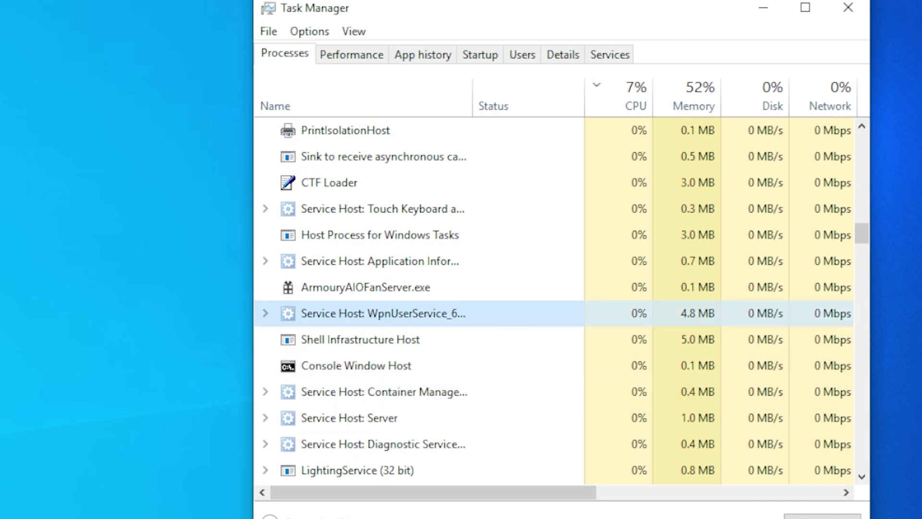
pyautogui.click(848, 7)
# - Open Resource Monitor and expand Associated Handles in the CPU view
pyautogui.press('super')
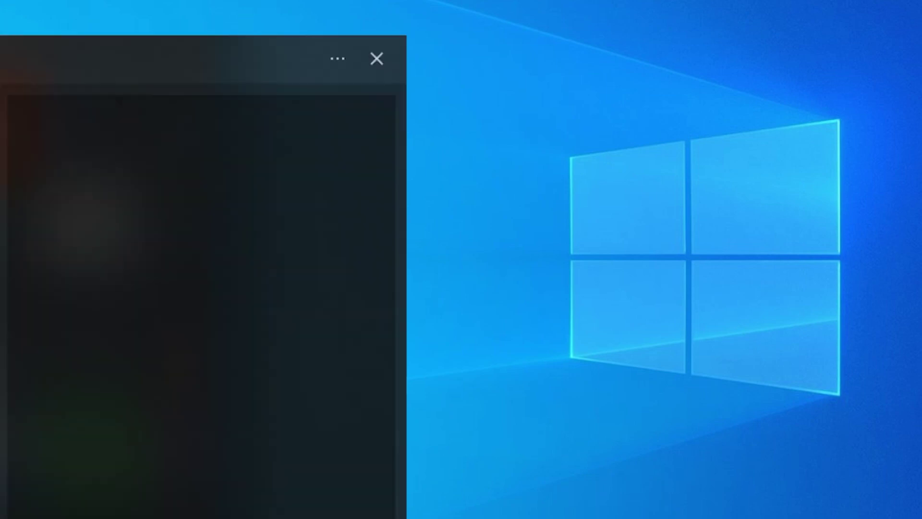
pyautogui.write('res')
pyautogui.click(200, 187)
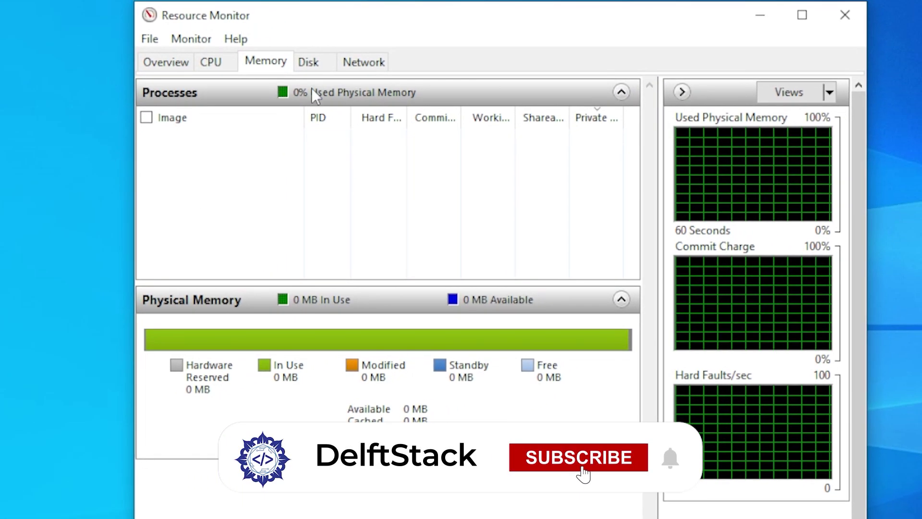
pyautogui.click(211, 62)
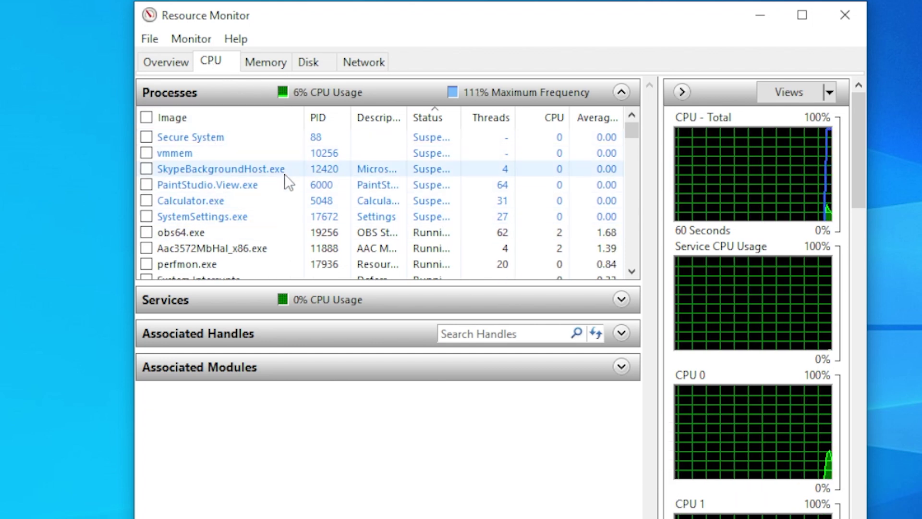
pyautogui.click(243, 330)
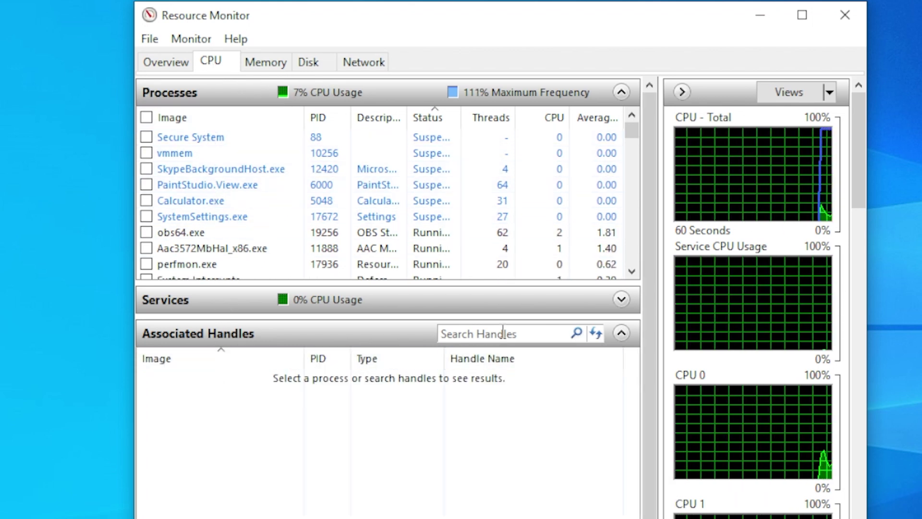
# - Search the associated handles for "word" and for "adobe"
pyautogui.click(502, 332)
pyautogui.write('word')
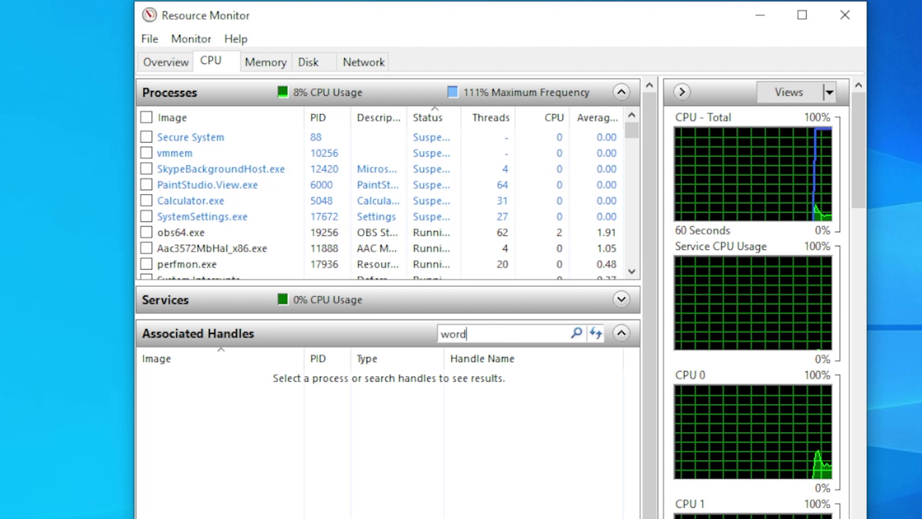
pyautogui.doubleClick(499, 334)
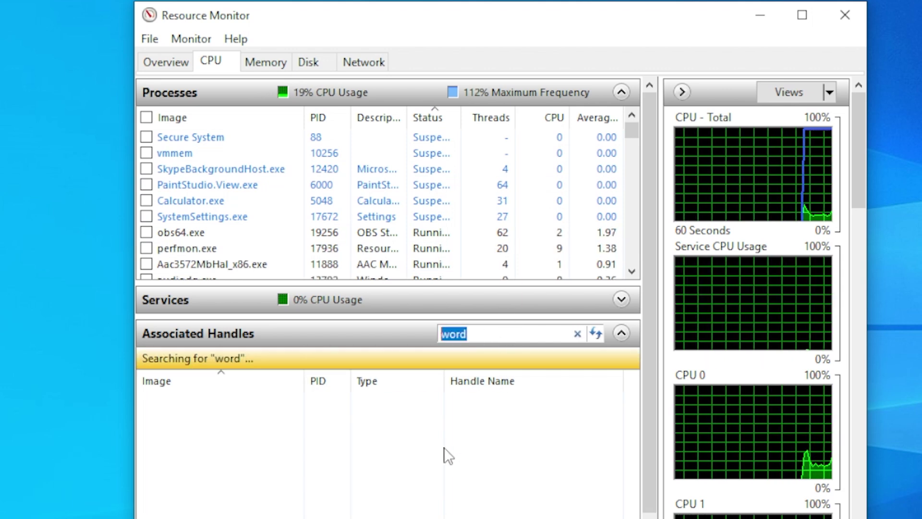
pyautogui.write('adobe')
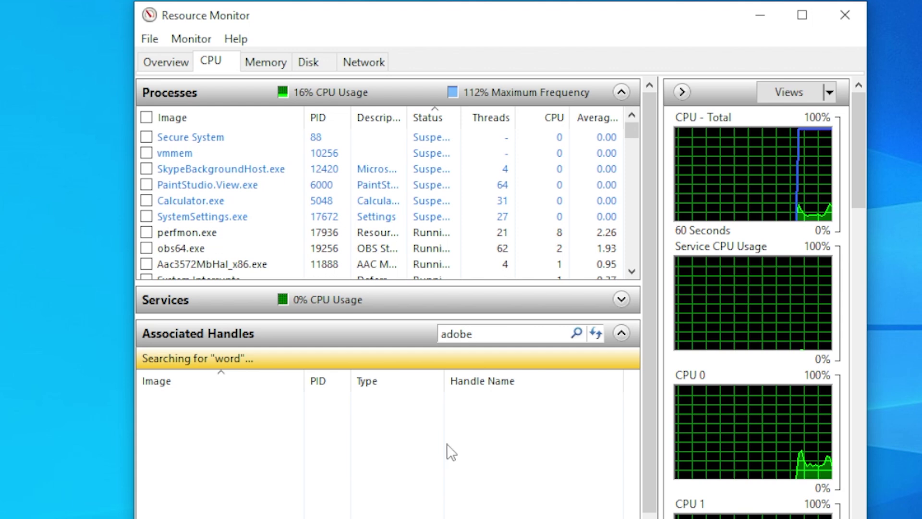
pyautogui.press('Return')
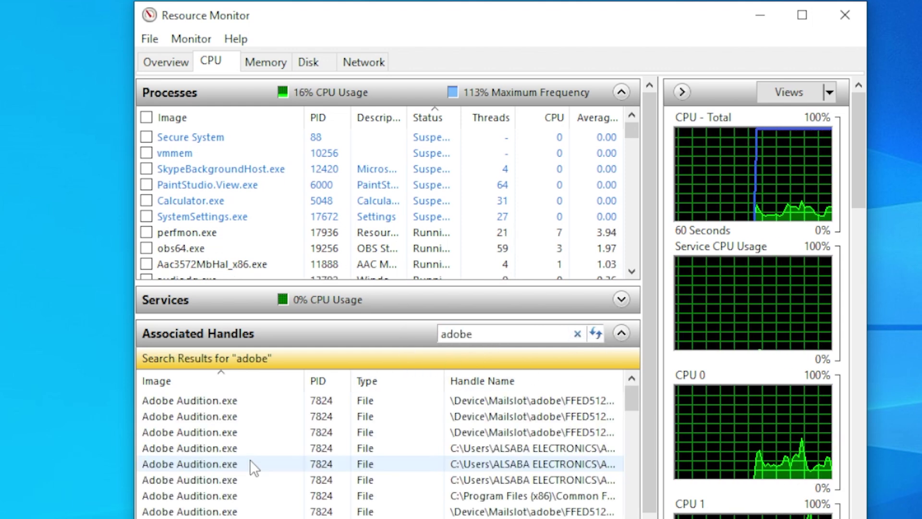
# - View the End Process option for an Adobe Audition.exe handle, and close Resource Monitor without ending the process
pyautogui.rightClick(242, 434)
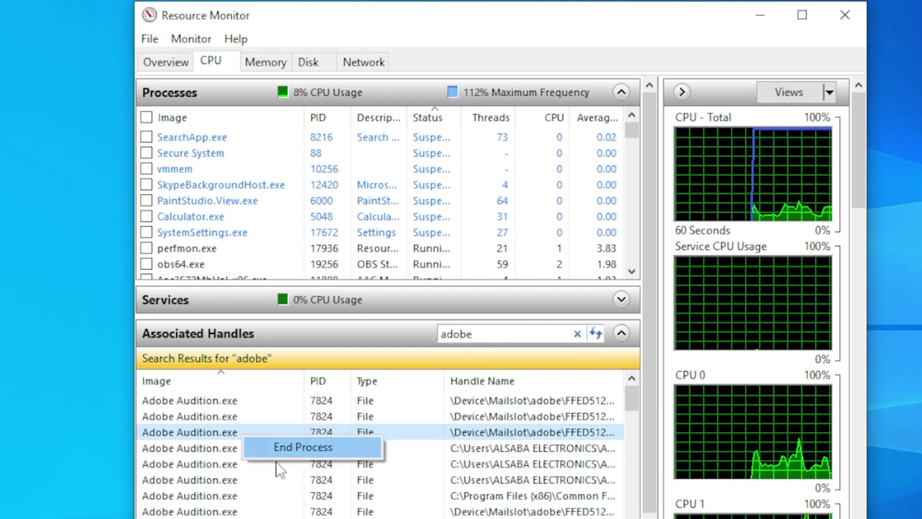
pyautogui.click(843, 16)
pyautogui.click(844, 16)
# - Open Task Manager to view the actions available for the Windows Explorer process, and close it without restarting Explorer
pyautogui.rightClick(721, 516)
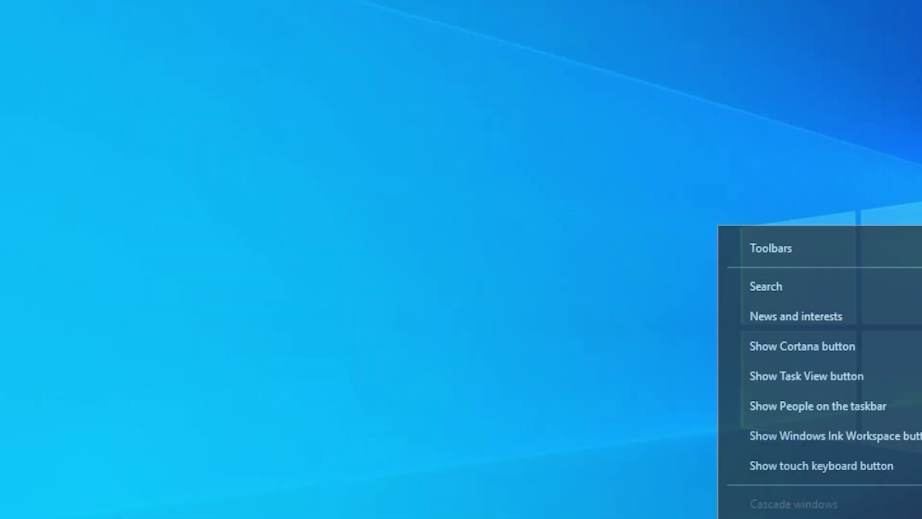
pyautogui.click(797, 516)
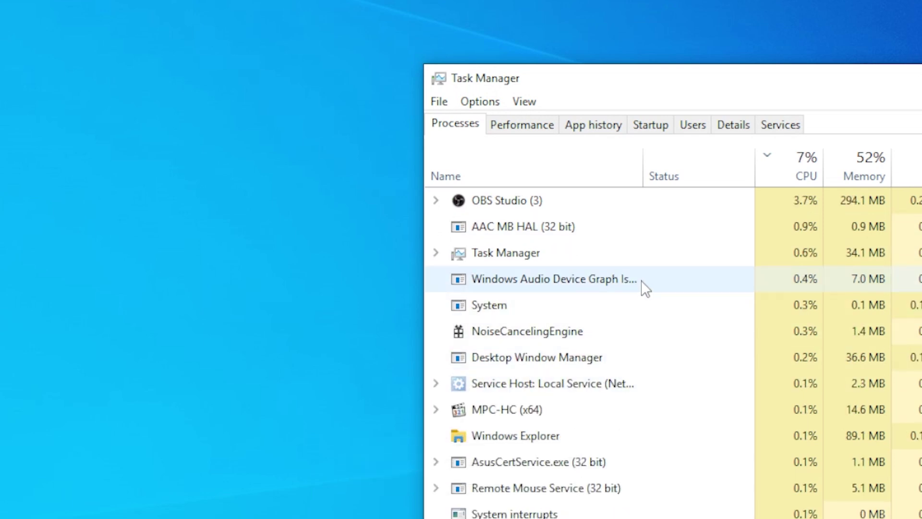
pyautogui.click(619, 382)
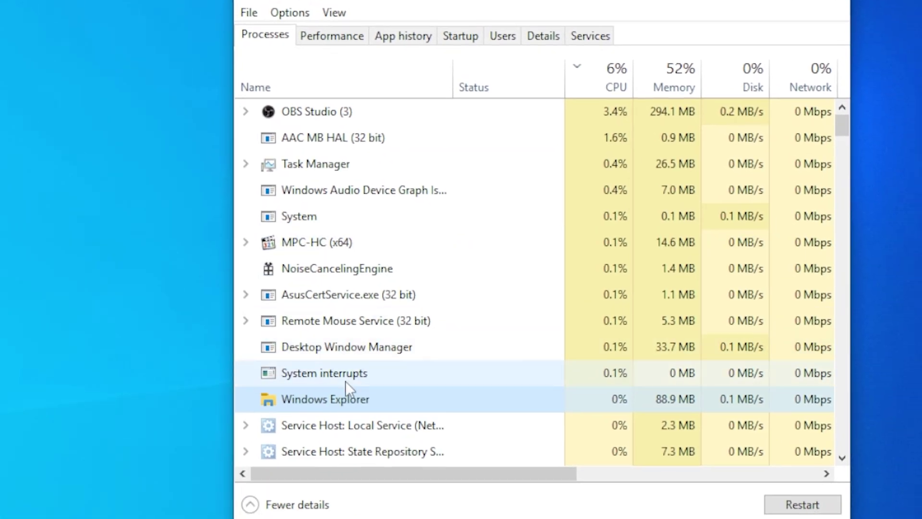
pyautogui.rightClick(346, 403)
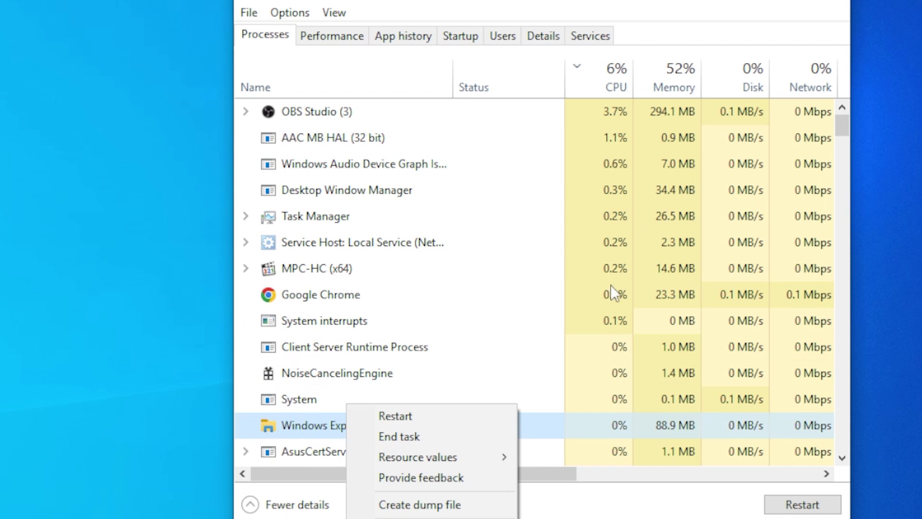
pyautogui.click(606, 513)
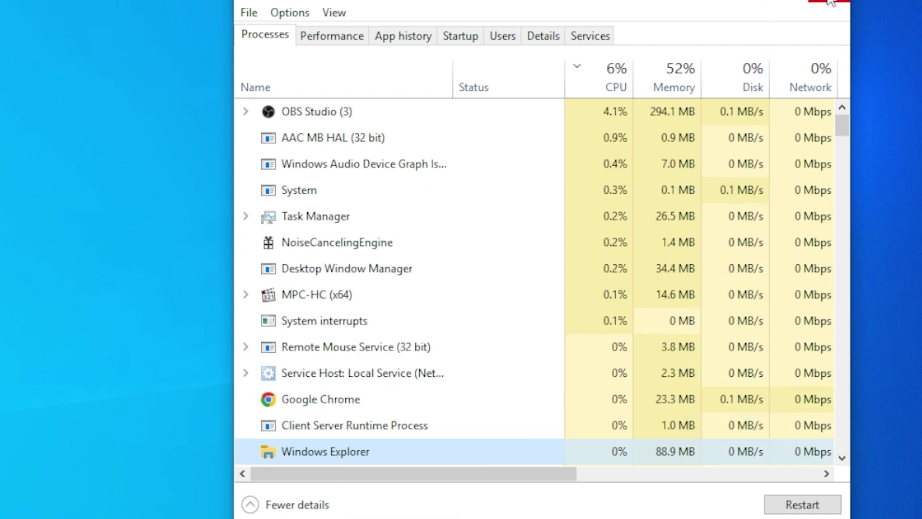
pyautogui.hotkey('alt', 'F4')
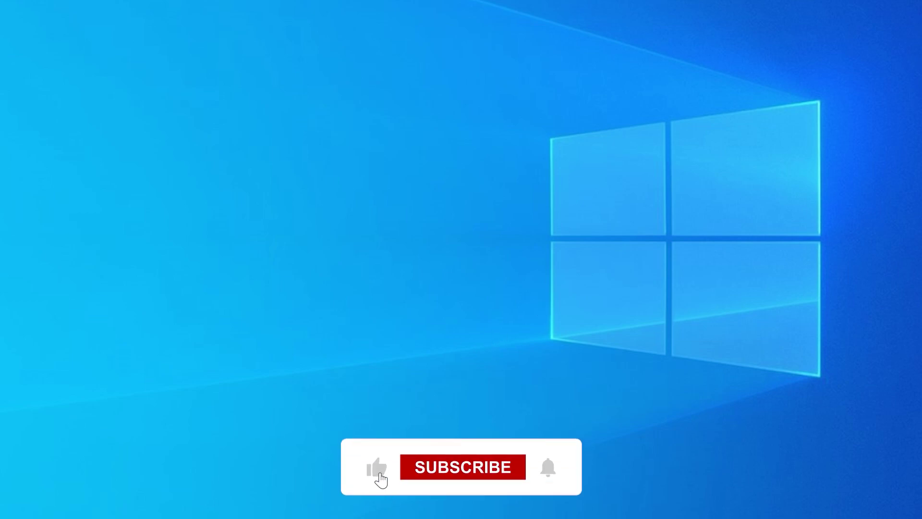
# - Open Windows Security from the hidden tray icons and go to the Virus & threat protection settings
pyautogui.click(860, 516)
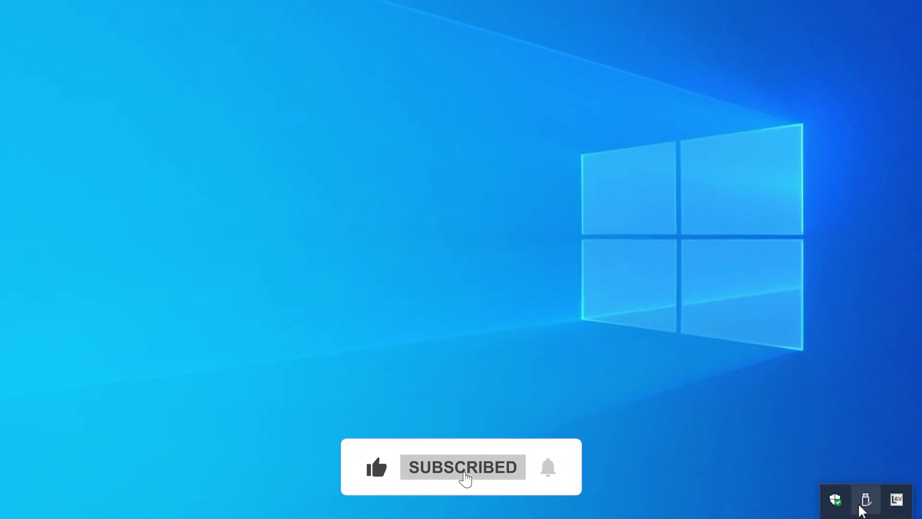
pyautogui.click(832, 490)
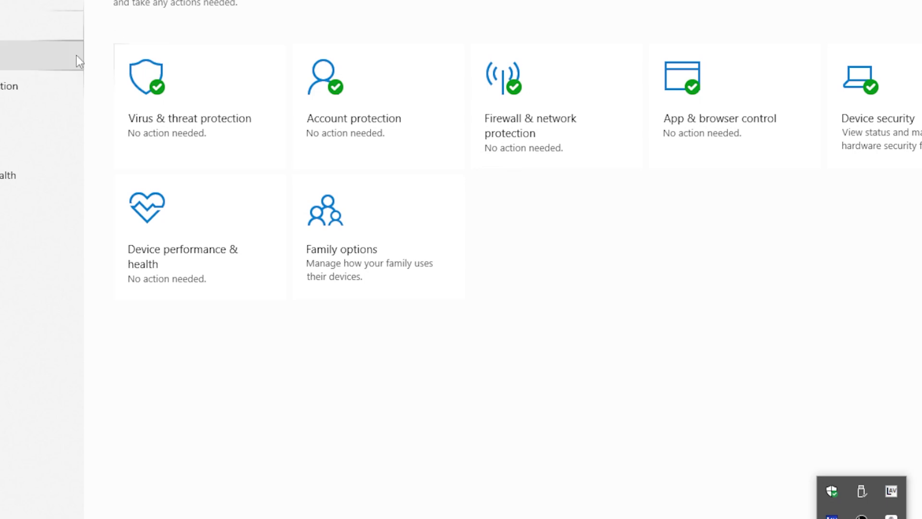
pyautogui.click(135, 90)
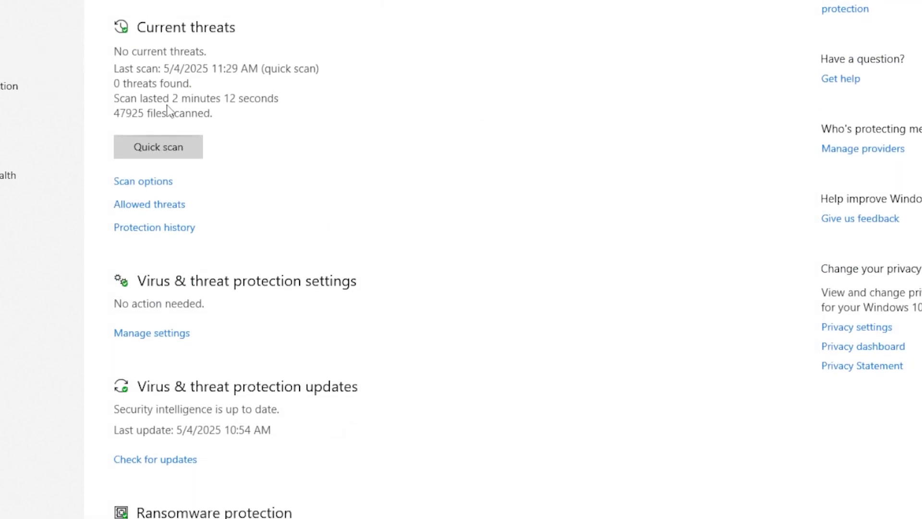
pyautogui.click(170, 342)
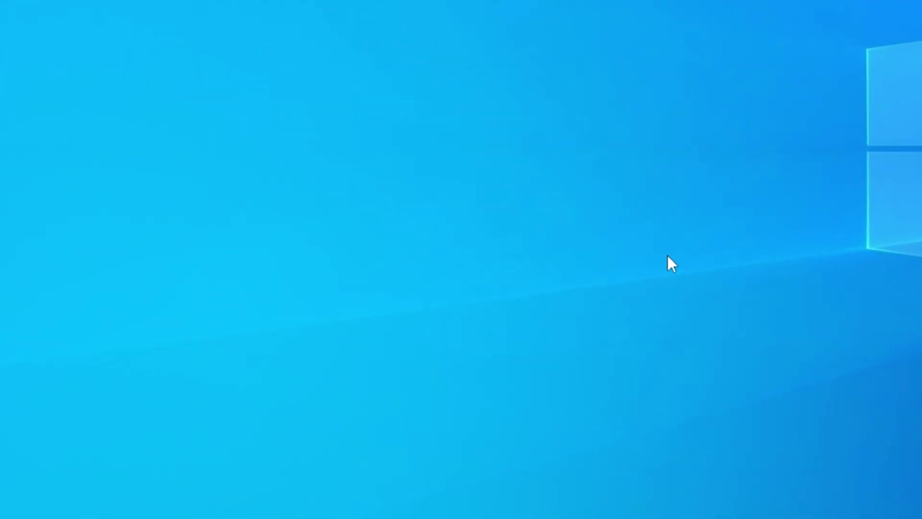
# - Launch System Configuration with msconfig and show its boot options
pyautogui.press('super+r')
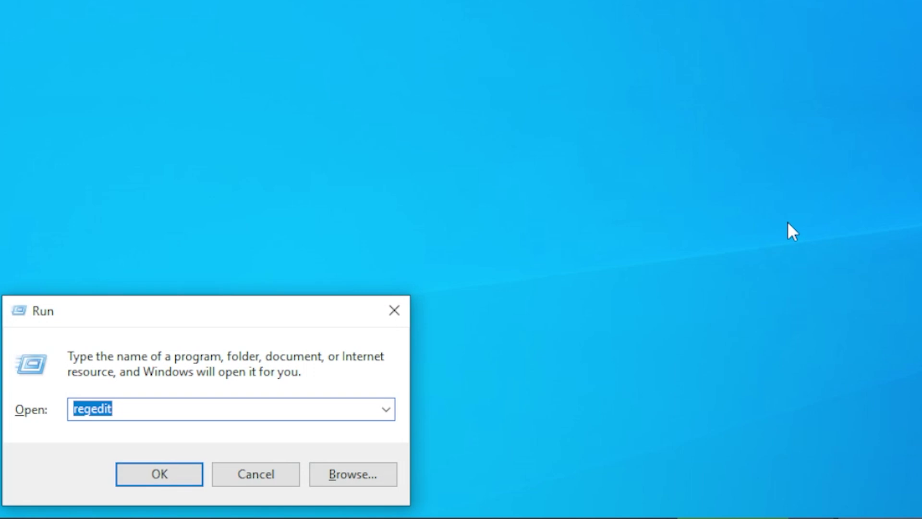
pyautogui.write('m')
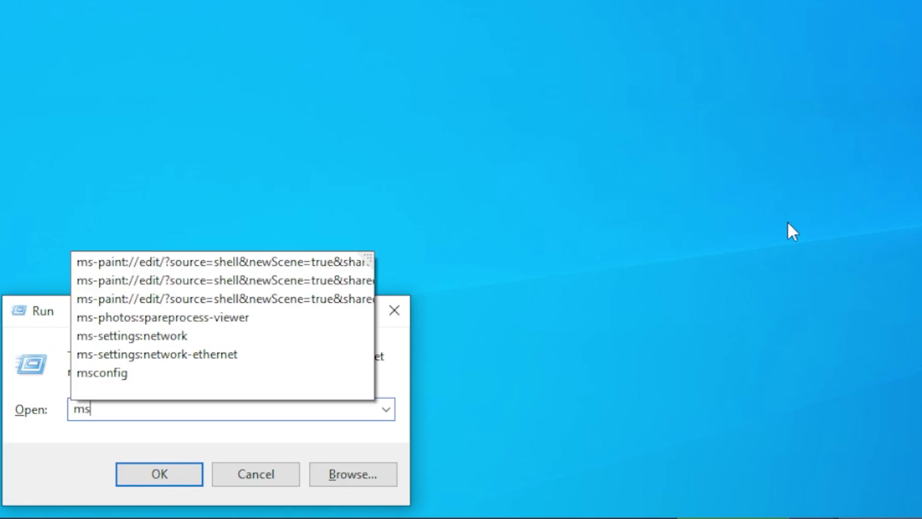
pyautogui.write('s')
pyautogui.press('Up')
pyautogui.press('Return')
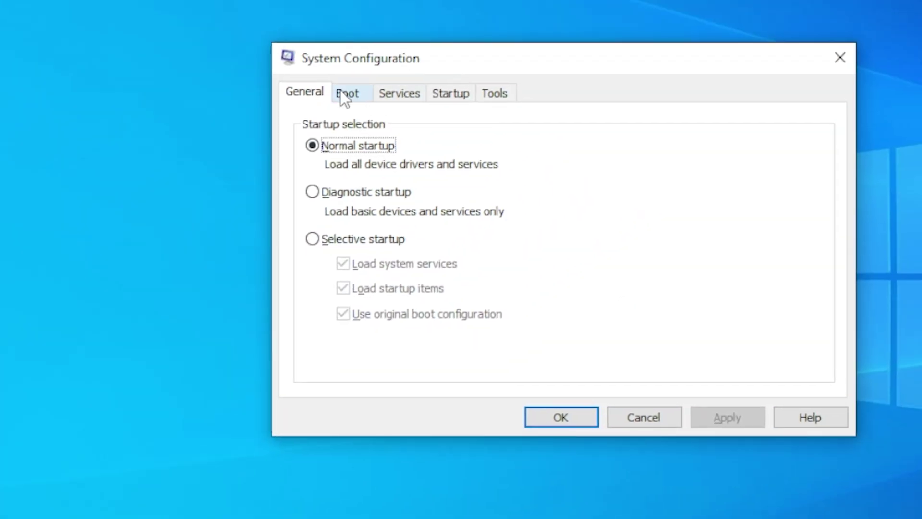
pyautogui.click(422, 35)
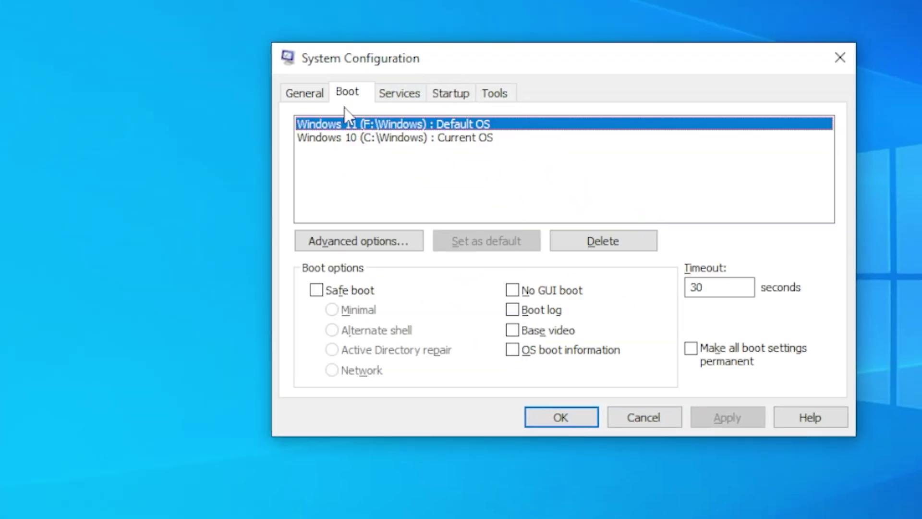
# - Select Safe boot with the Minimal option, clear it again, and close System Configuration without applying
pyautogui.click(316, 290)
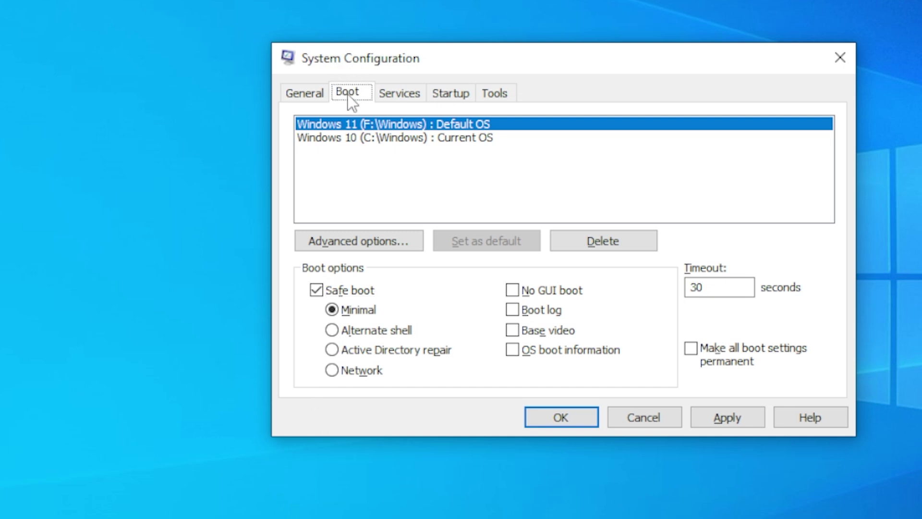
pyautogui.click(331, 290)
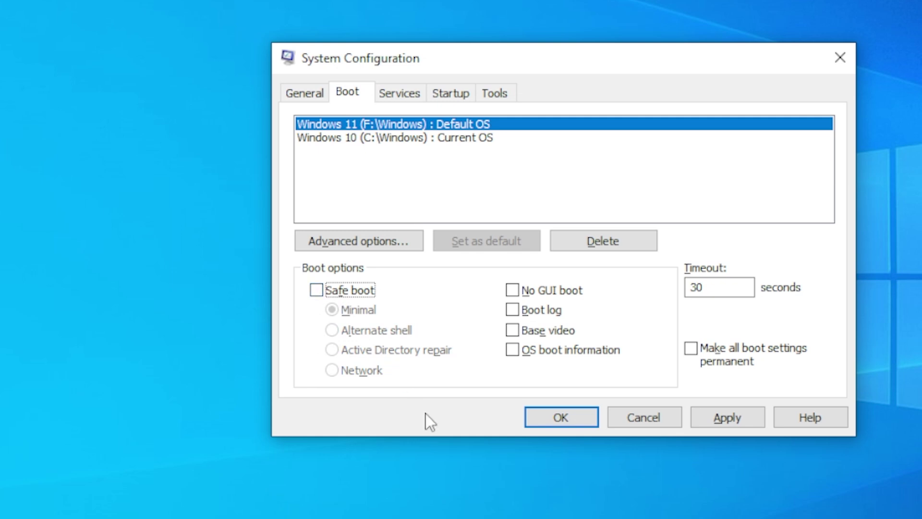
pyautogui.click(840, 57)
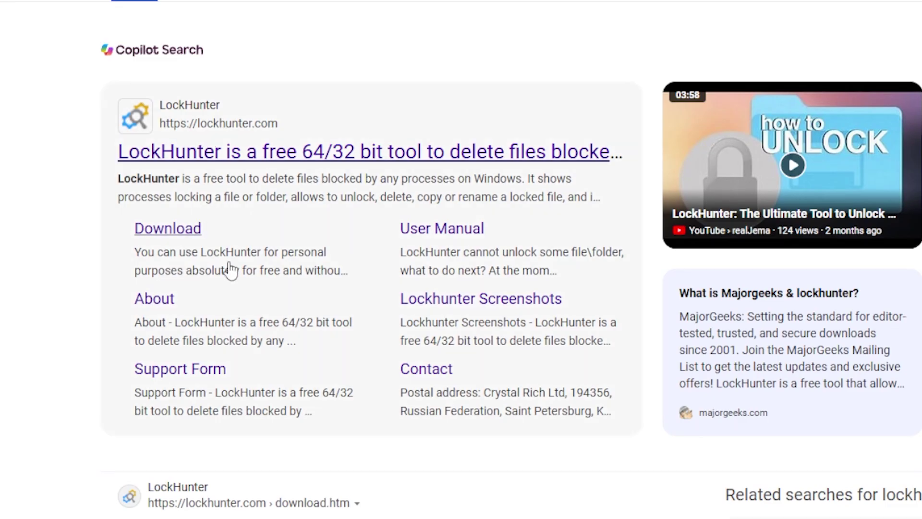
# - Open the LockHunter website from the Bing results for lockhunter
pyautogui.scroll(-3, 72, 169)
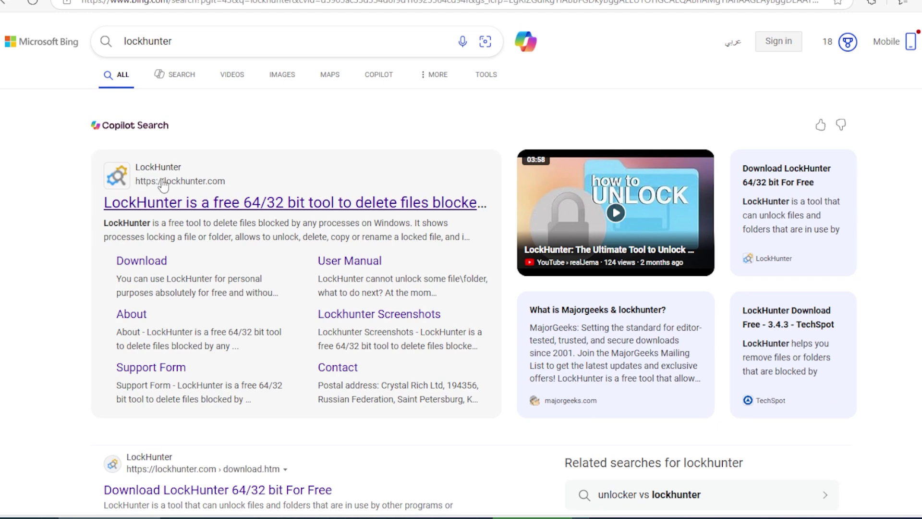
pyautogui.click(183, 202)
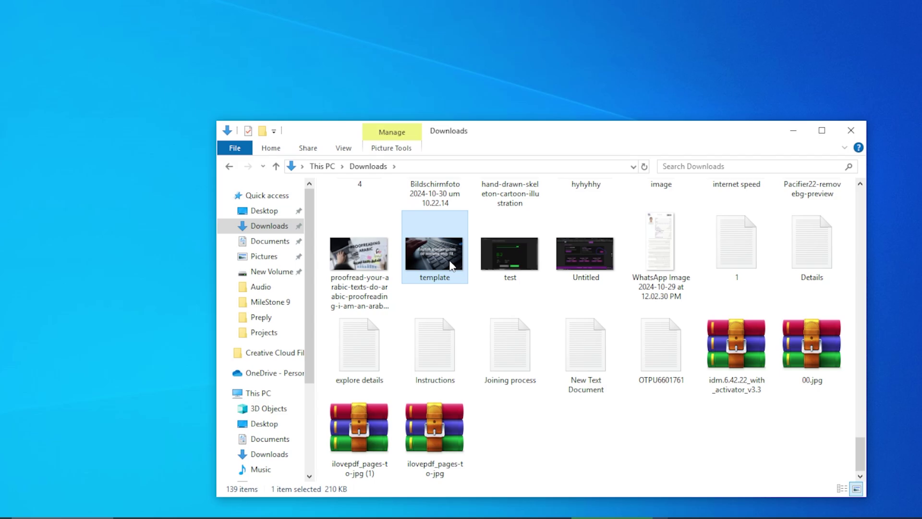
# - Check what is locking the template image in Downloads with LockHunter, allowing it to make changes to the device
pyautogui.rightClick(451, 265)
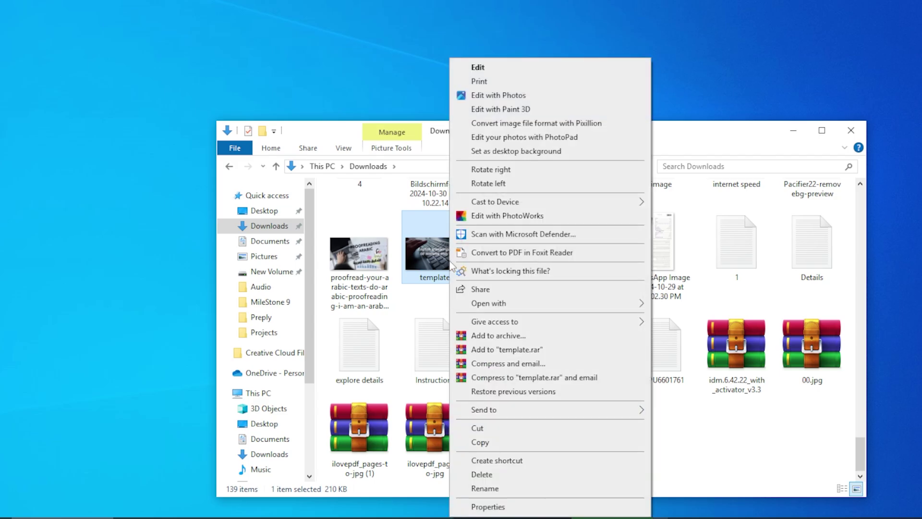
pyautogui.click(535, 271)
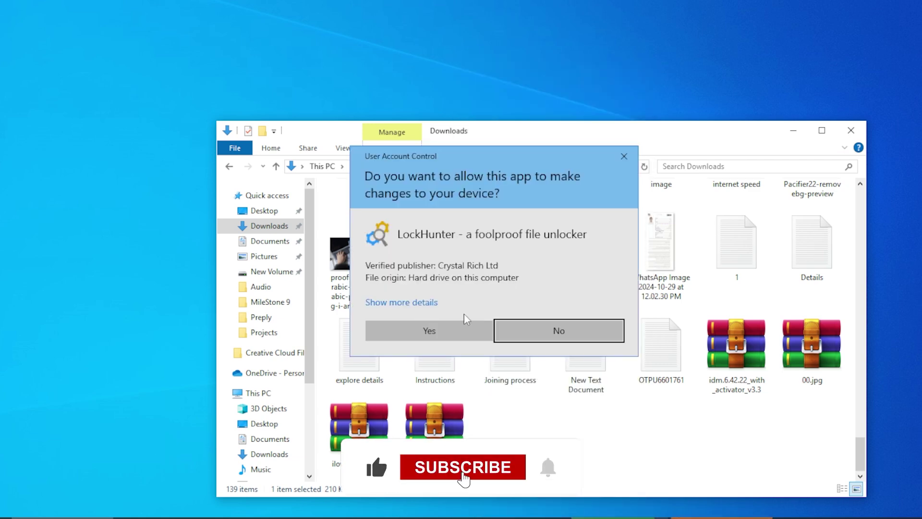
pyautogui.click(461, 340)
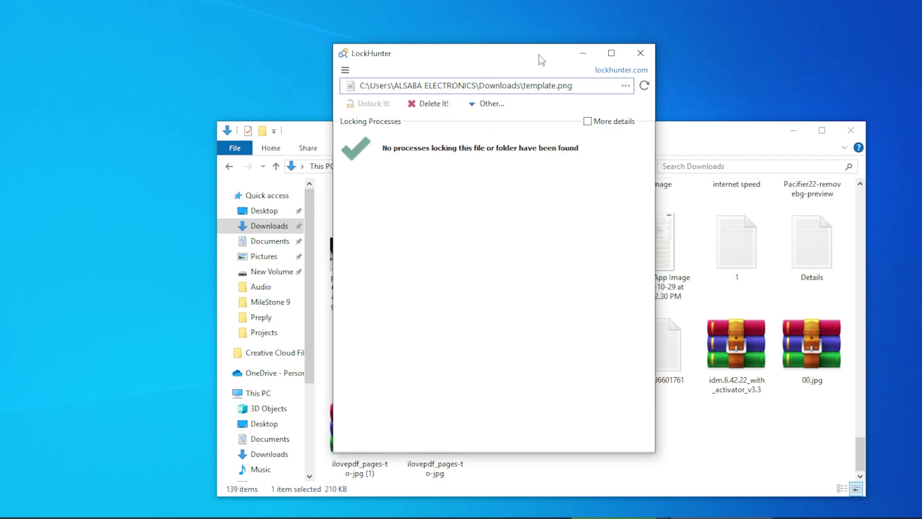
# - Delete the template image with LockHunter, and close the LockHunter and Downloads windows
pyautogui.moveTo(540, 55); pyautogui.dragTo(767, 93)
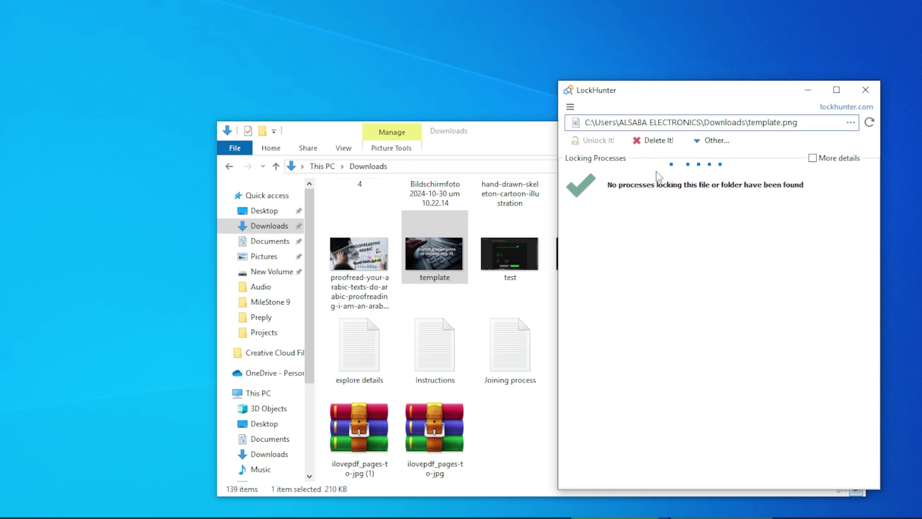
pyautogui.click(865, 90)
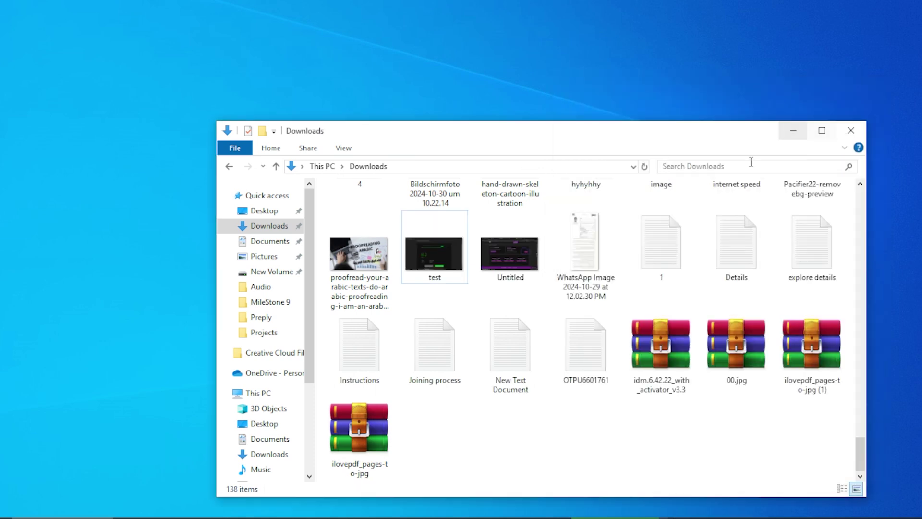
pyautogui.click(851, 132)
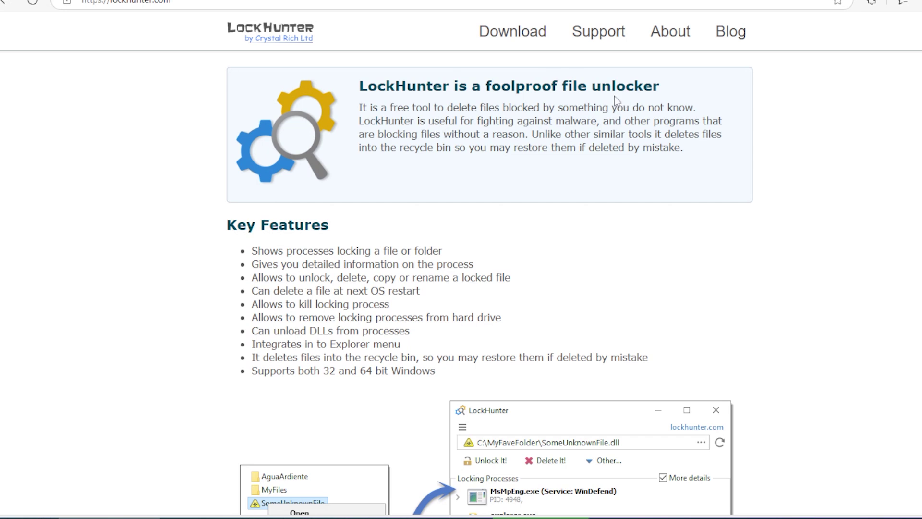
# - Browse the LockHunter home page from its key features down to the download section
pyautogui.scroll(-4, 572, 200)
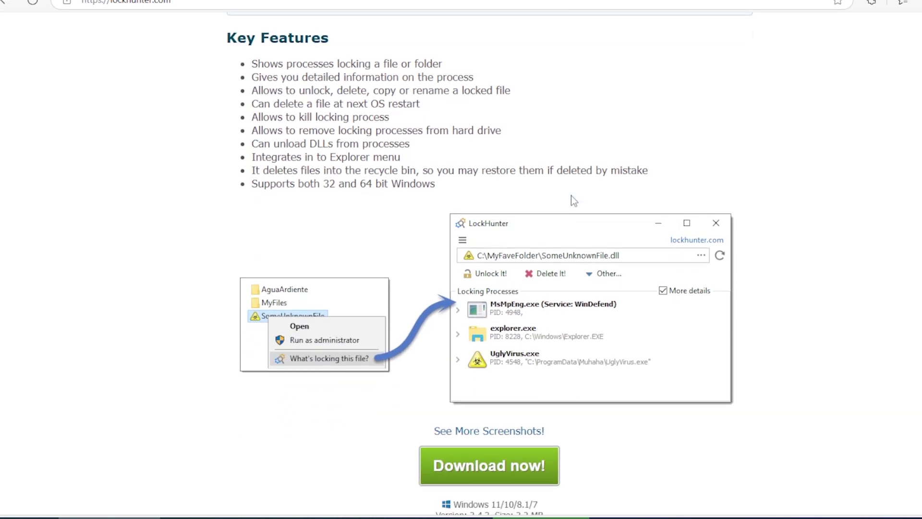